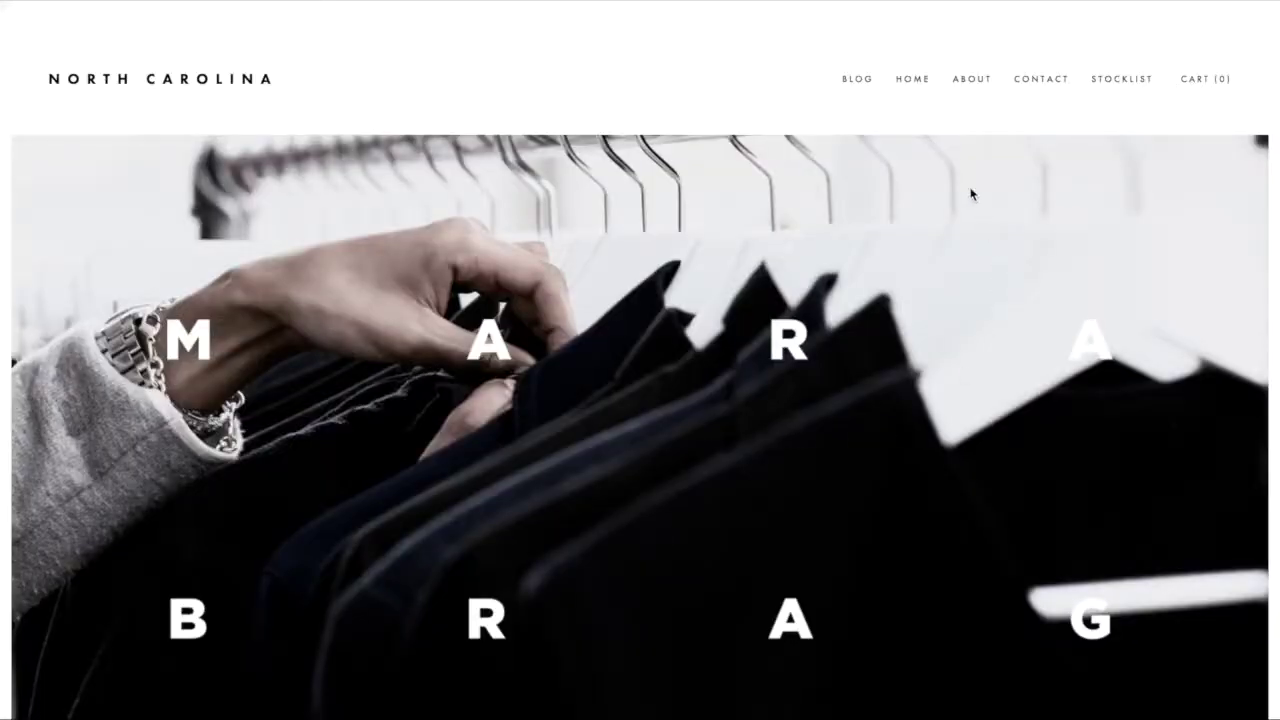
Open the BLOG page from the homepage's top navigation
left_click(857, 80)
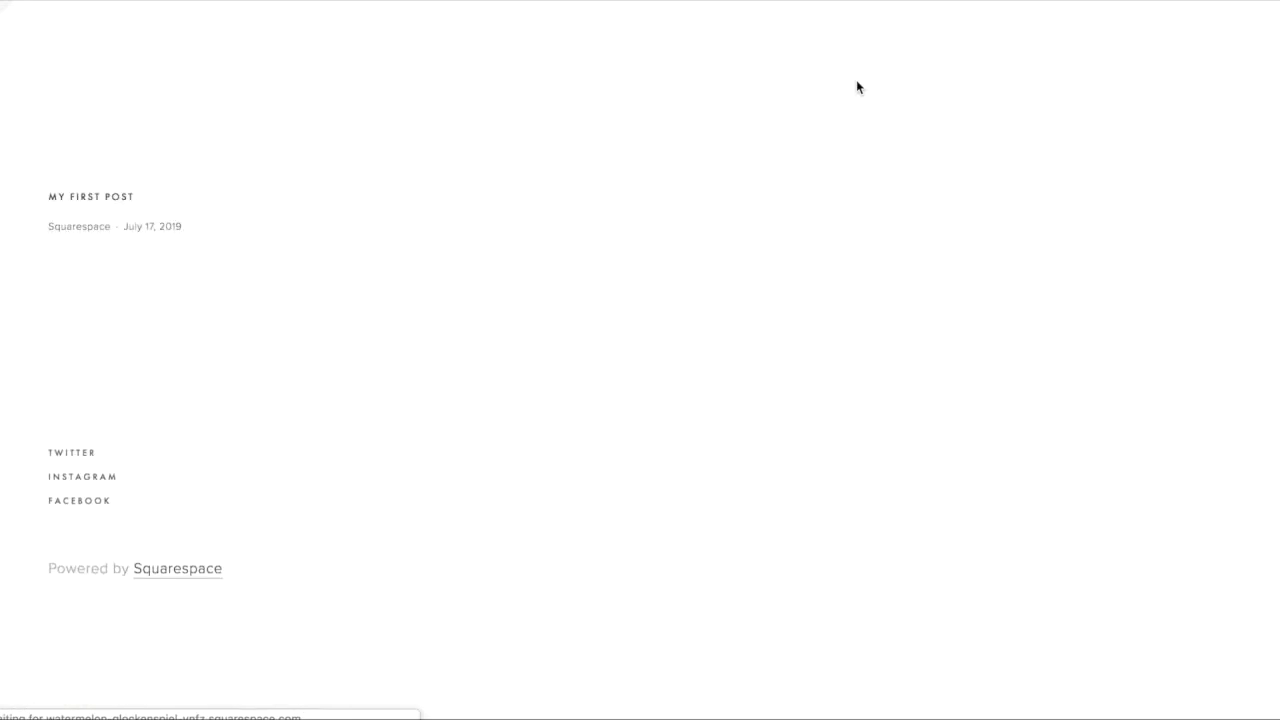
Open the My First Post article, then exit the preview back into the Pages editor
left_click(100, 197)
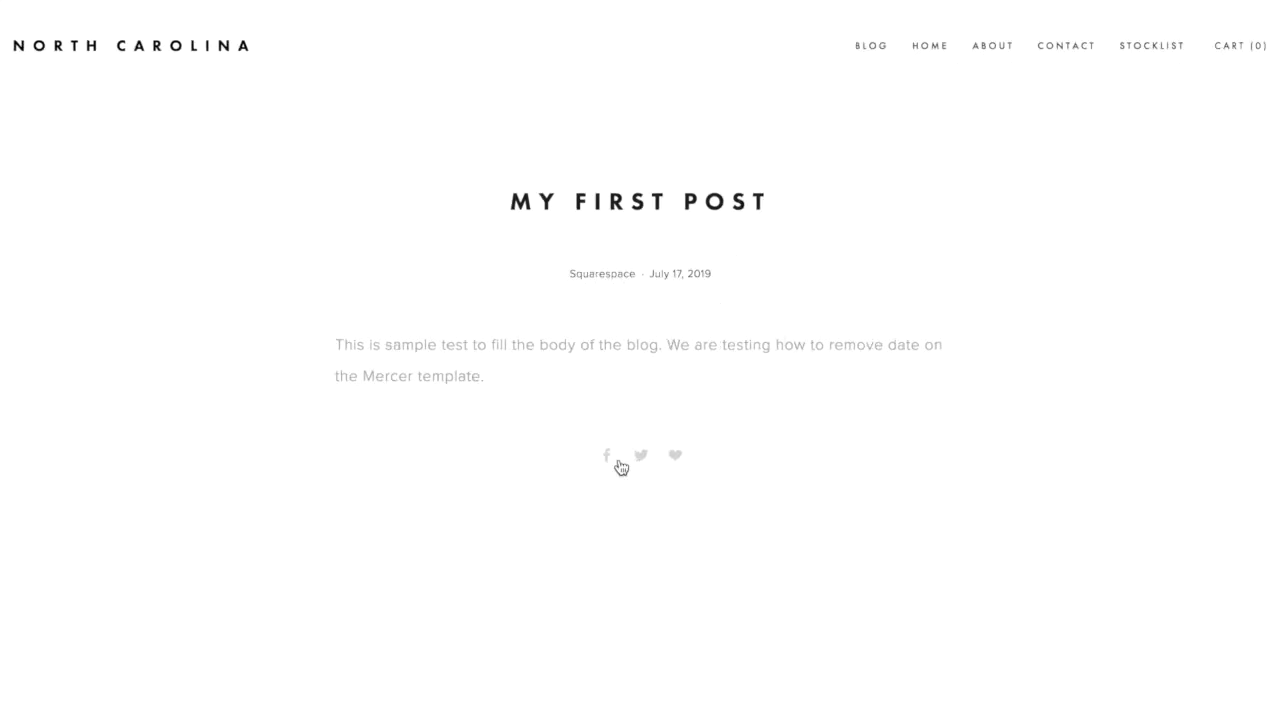
left_click(3, 16)
mouse_move(817, 277)
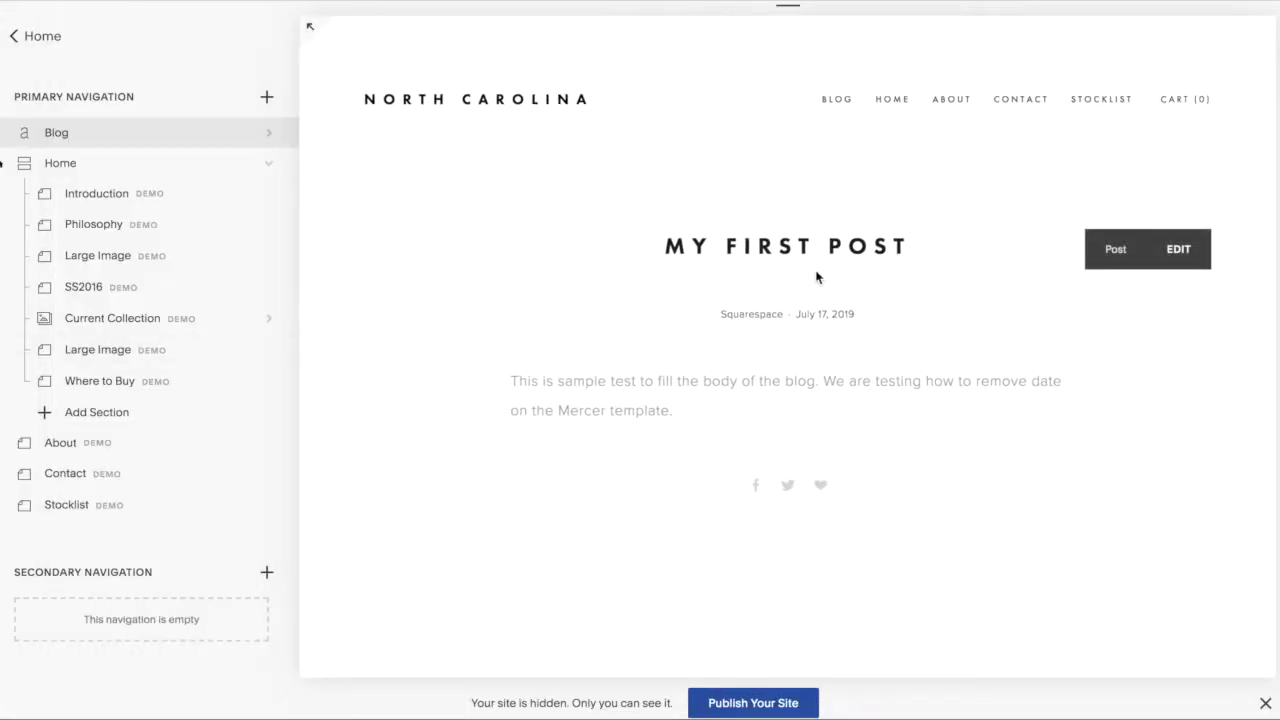
mouse_move(100, 130)
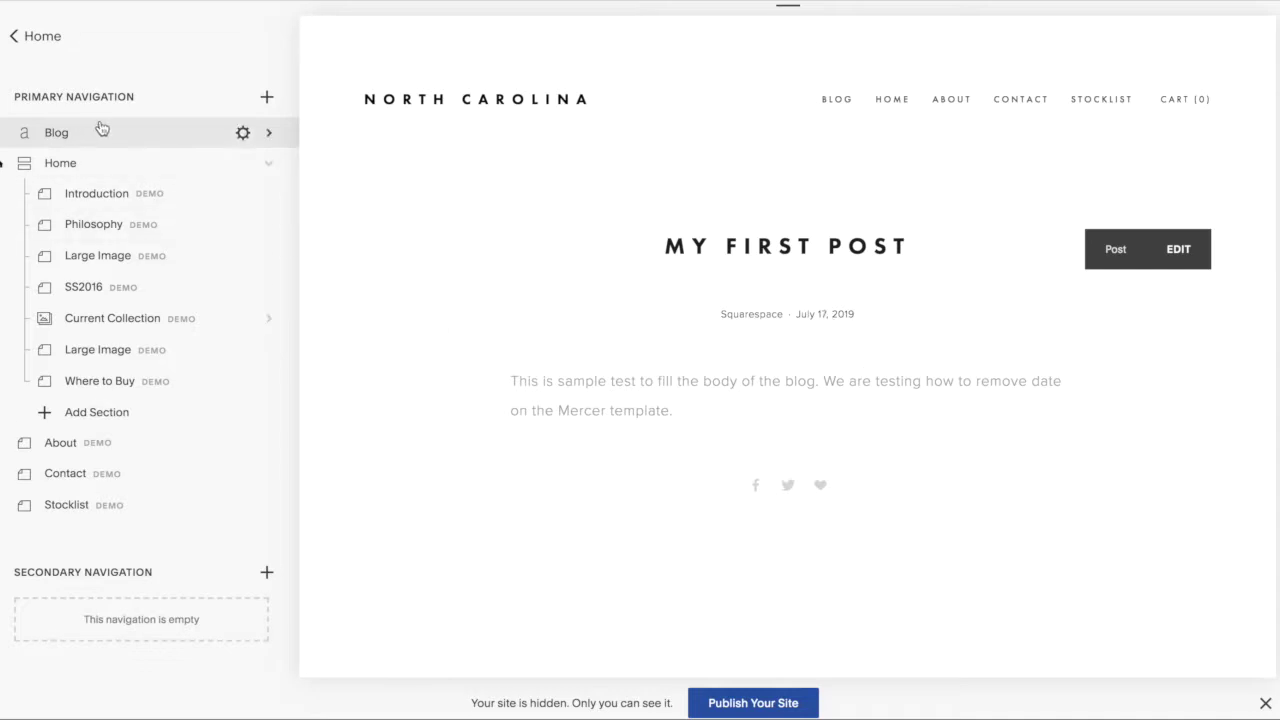
Paste a style rule hiding .Blog-meta-item--date into the Blog page's header code injection and save
left_click(243, 135)
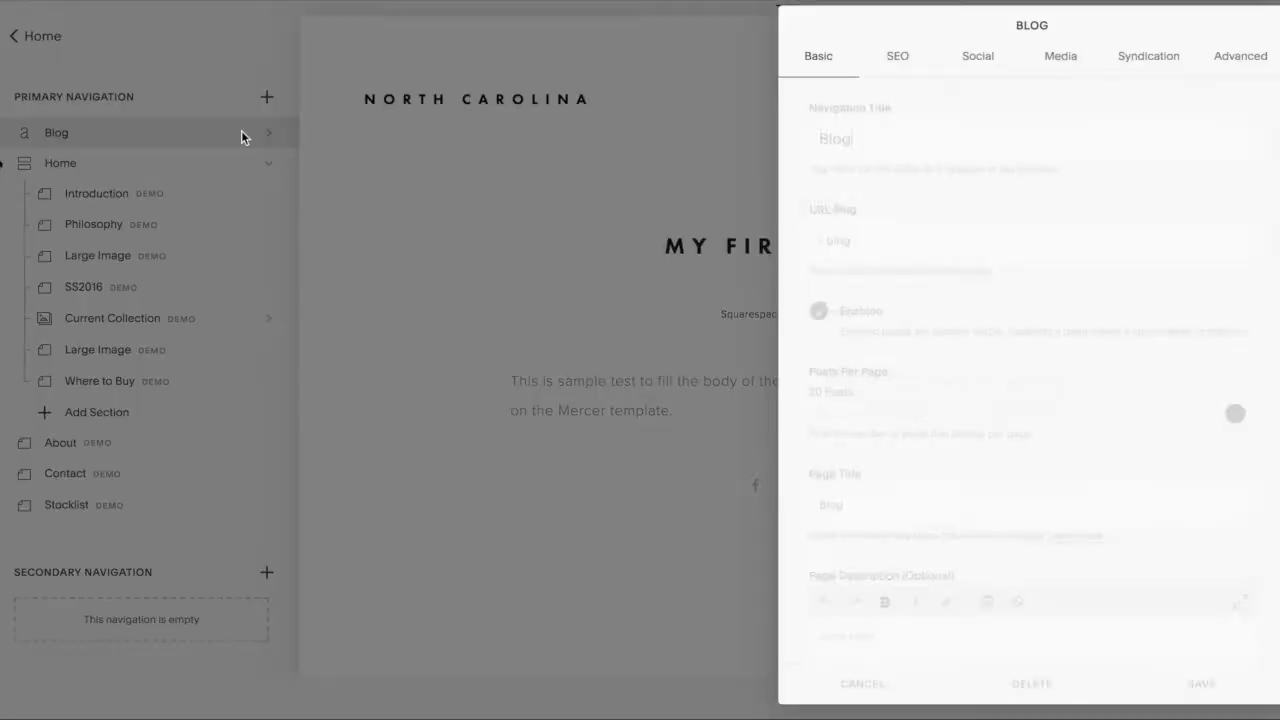
left_click(1262, 69)
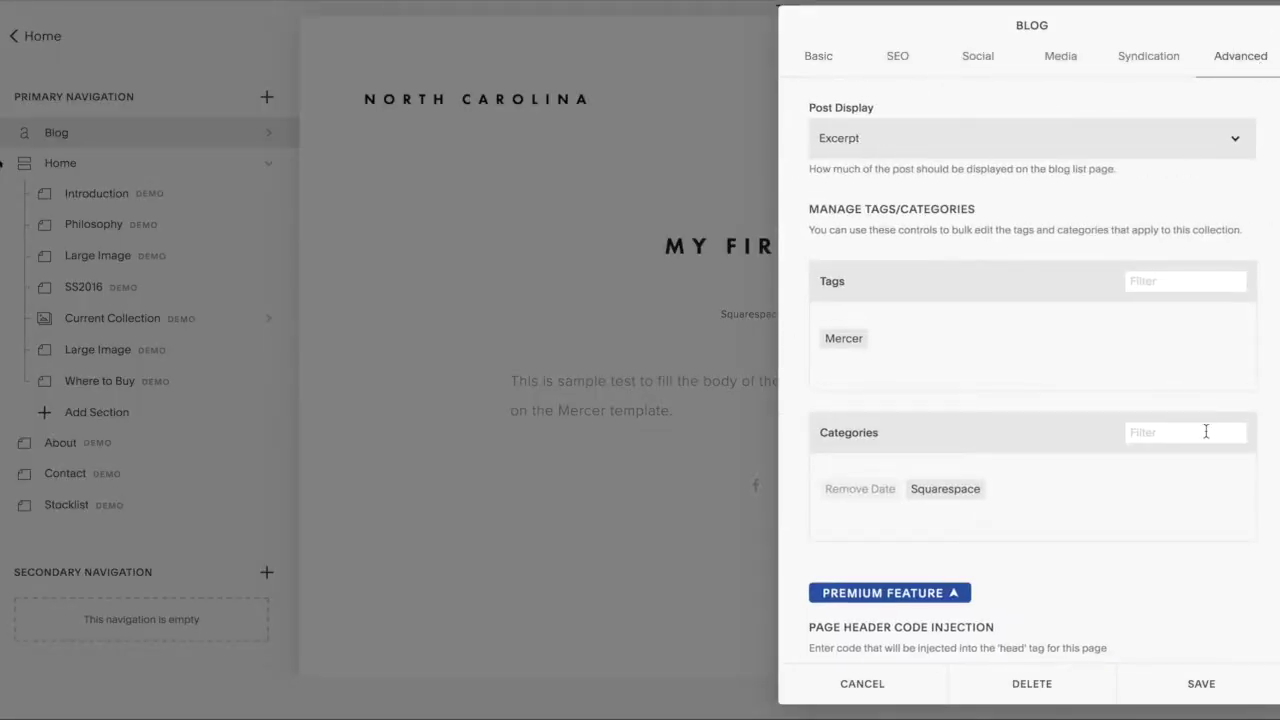
scroll(1206, 431, "down", 2)
scroll(1206, 431, "down", 1)
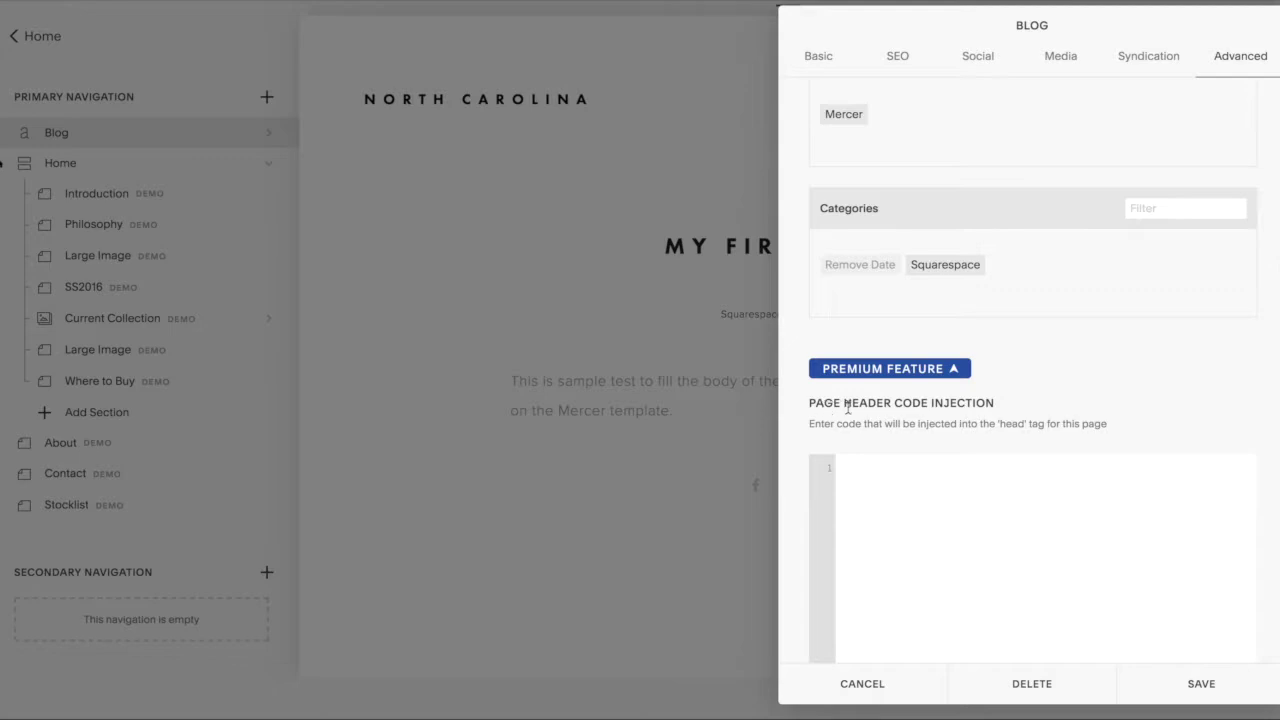
left_click(914, 477)
type("<style>  .Blog-meta-item--date { display: none !important; } </style>")
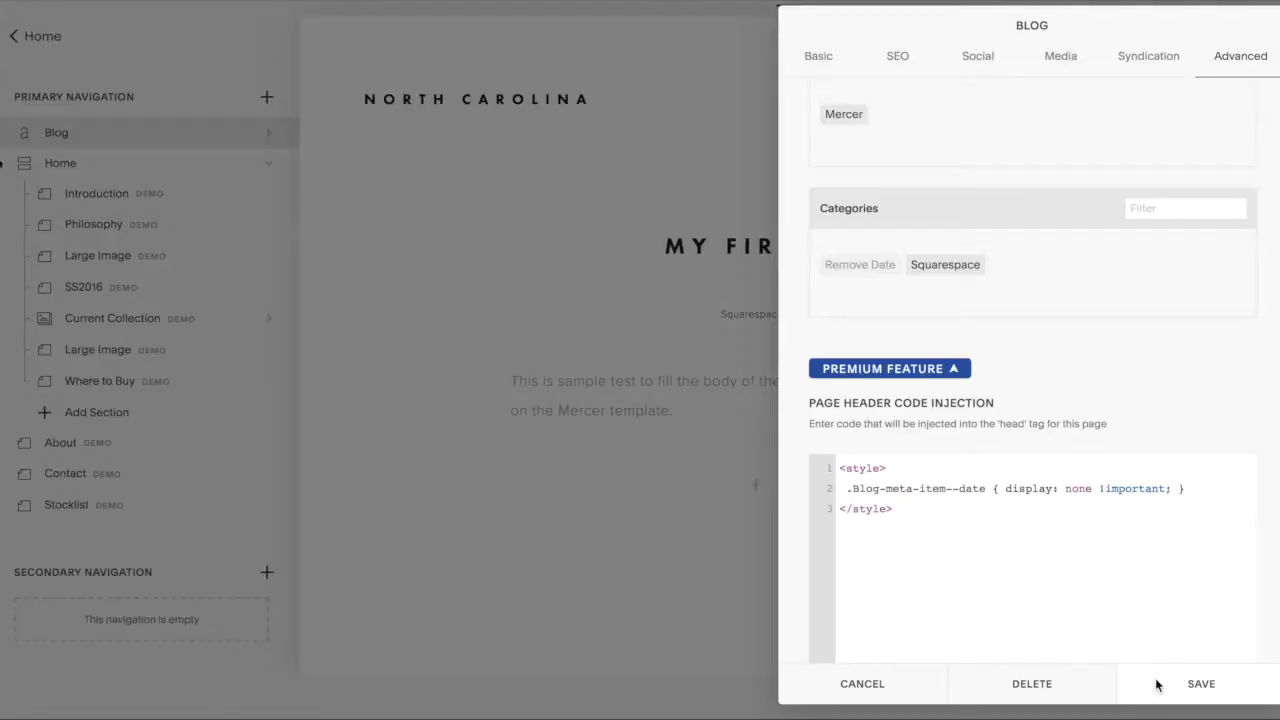
left_click(1157, 683)
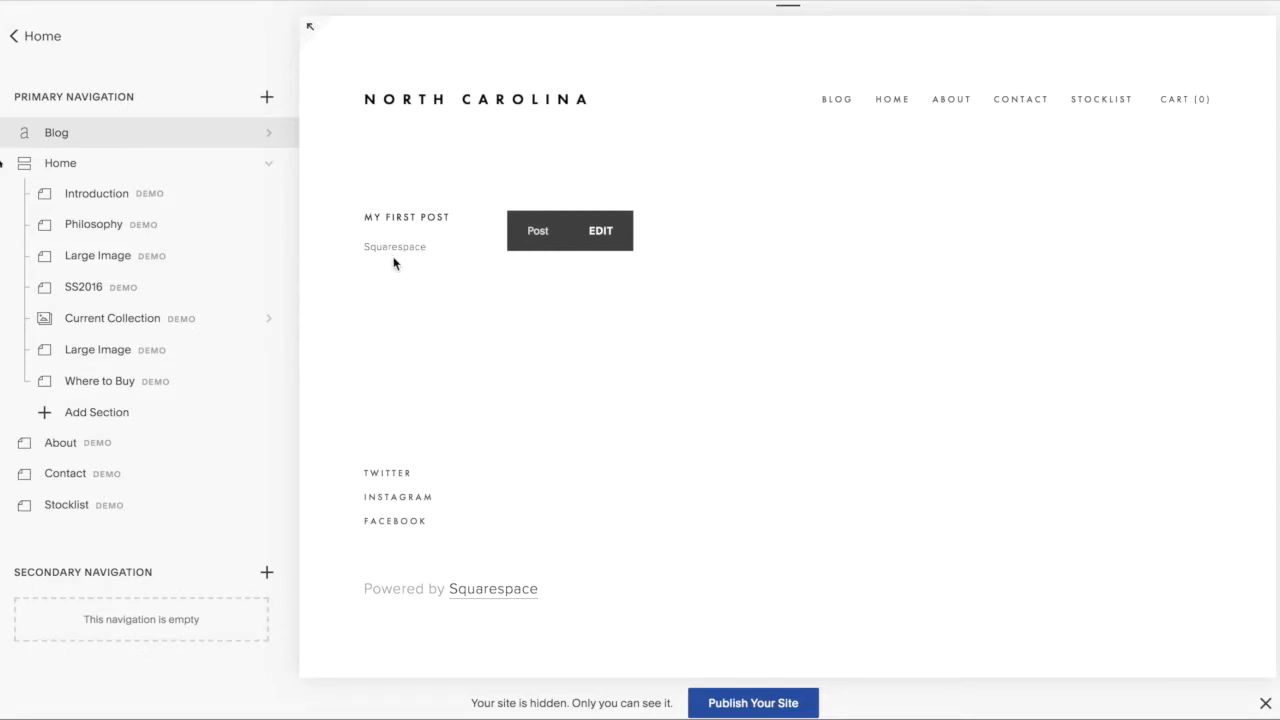
left_click(241, 135)
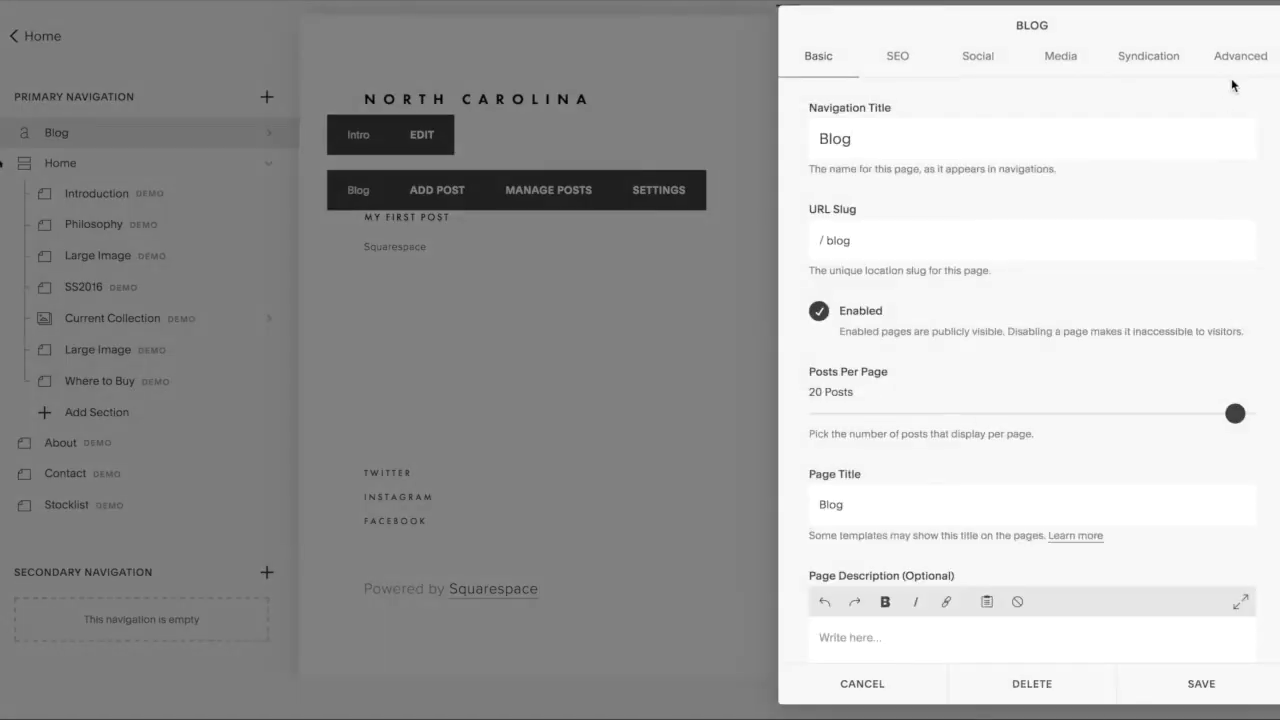
Add a .Blog-meta-item--categories { display: none !important; } rule below the date rule and save
left_click(1238, 70)
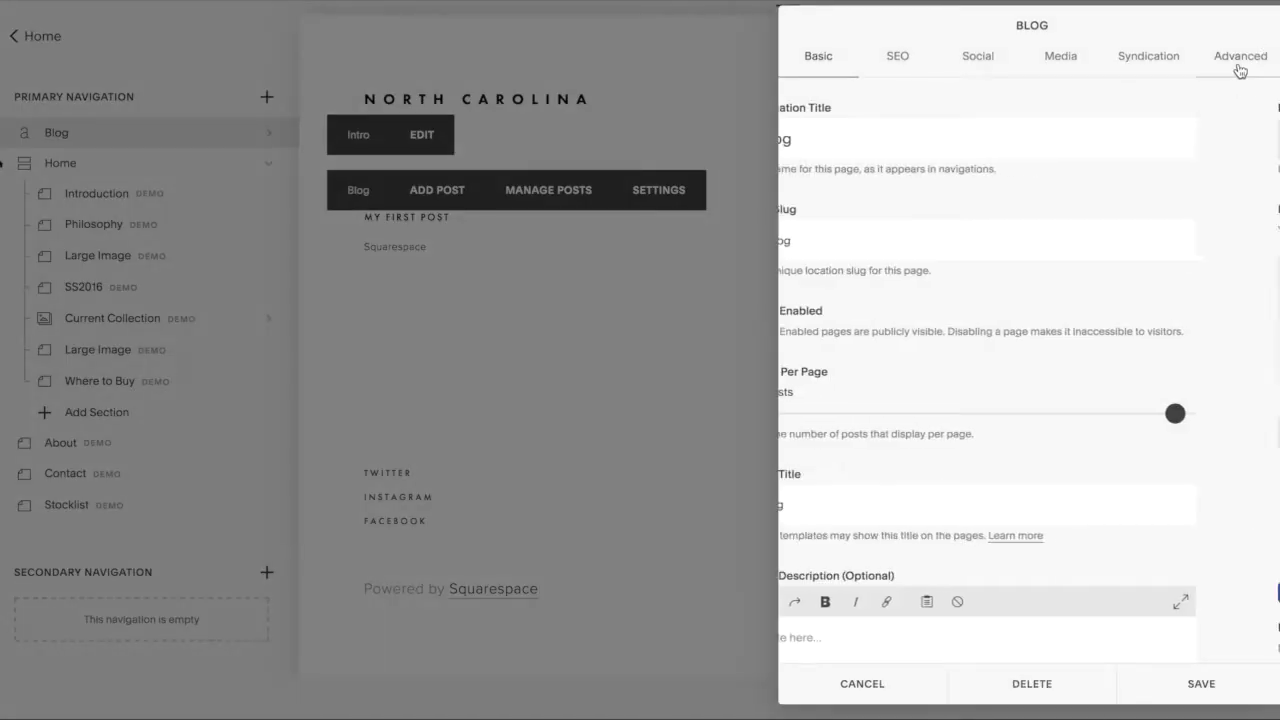
scroll(1151, 536, "down", 3)
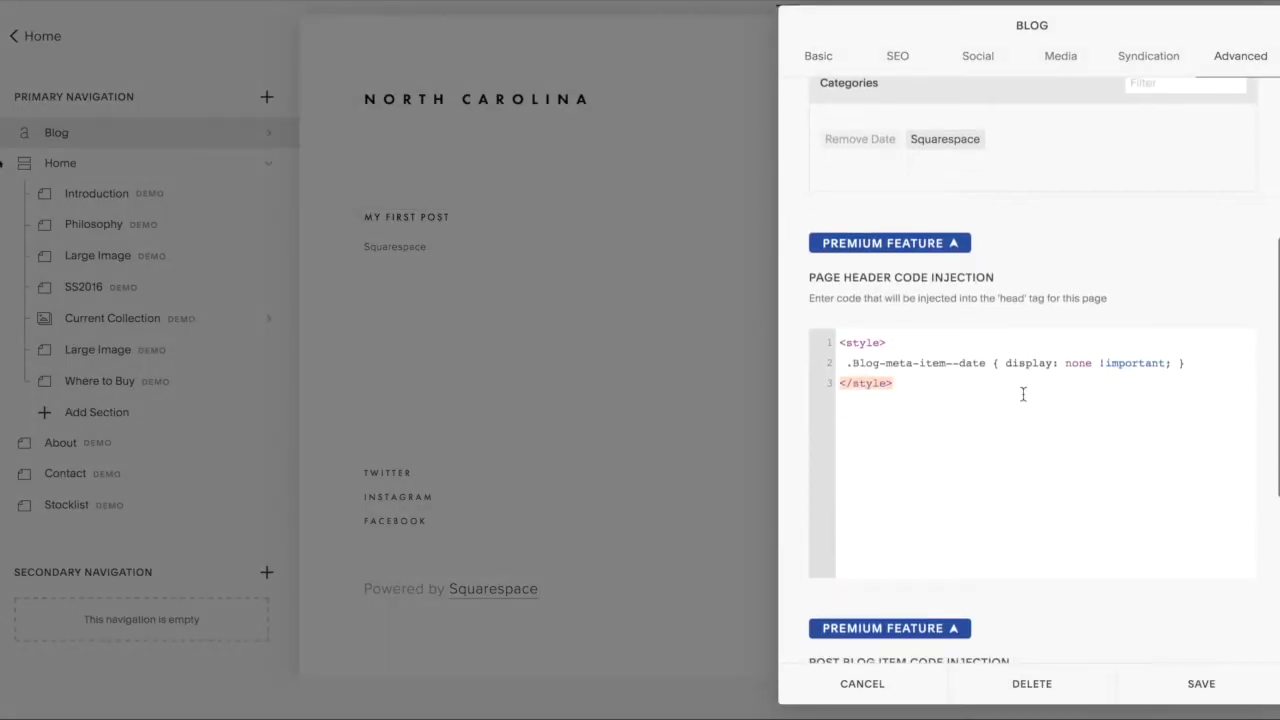
left_click(1195, 363)
key("Return")
type(".Blog-meta-item--categories { display: none !important; }")
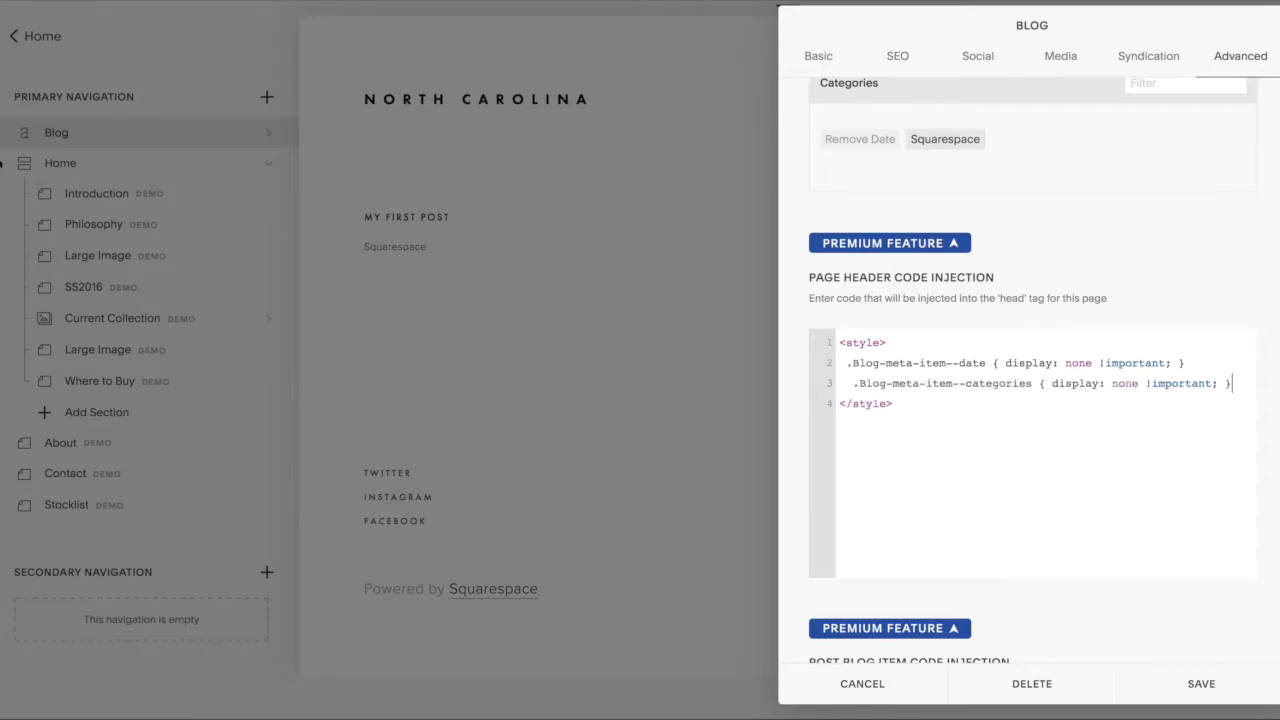
left_click(188, 443)
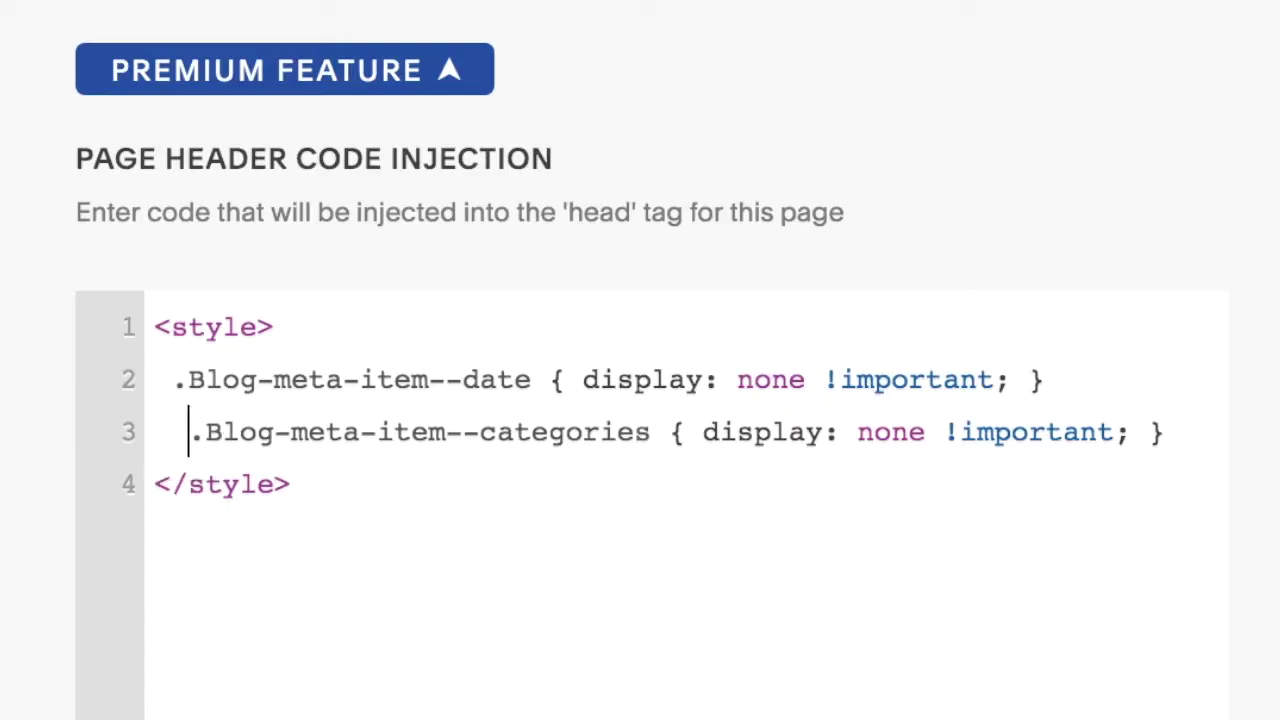
key("BackSpace")
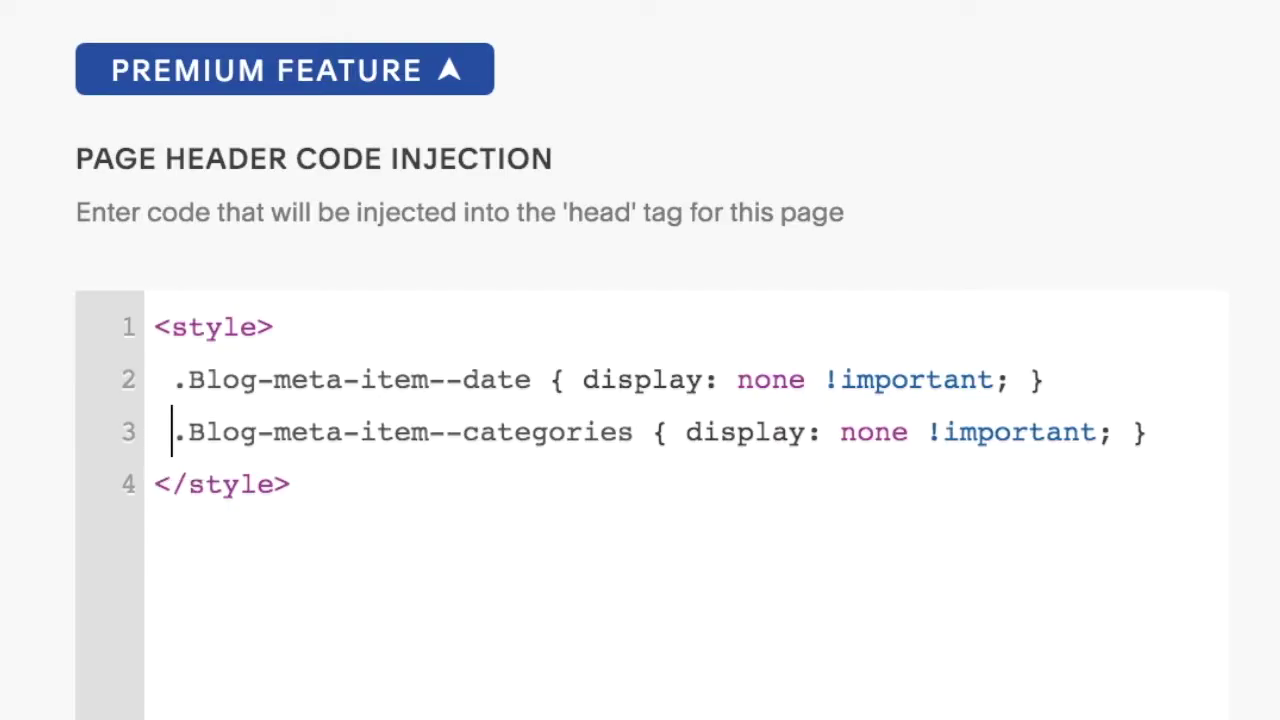
left_click(1160, 688)
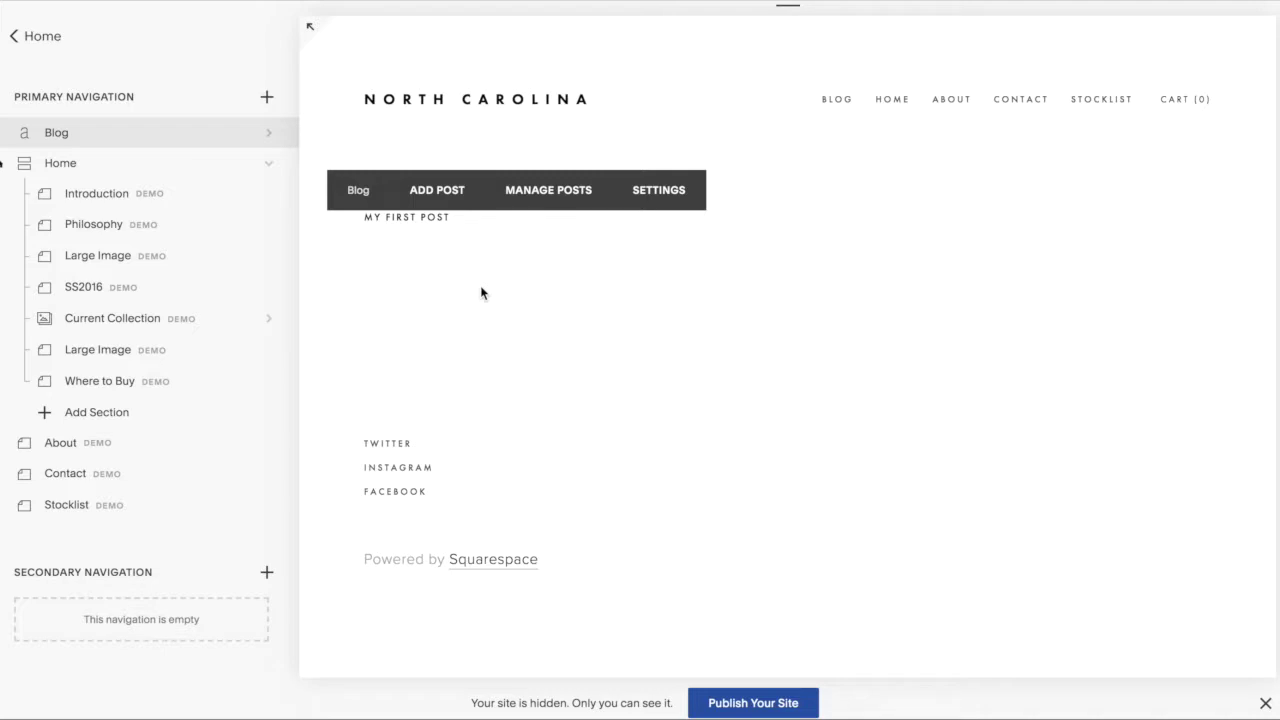
Open Design > Site Styles and select the metadata area beneath MY FIRST POST in the preview
left_click(16, 38)
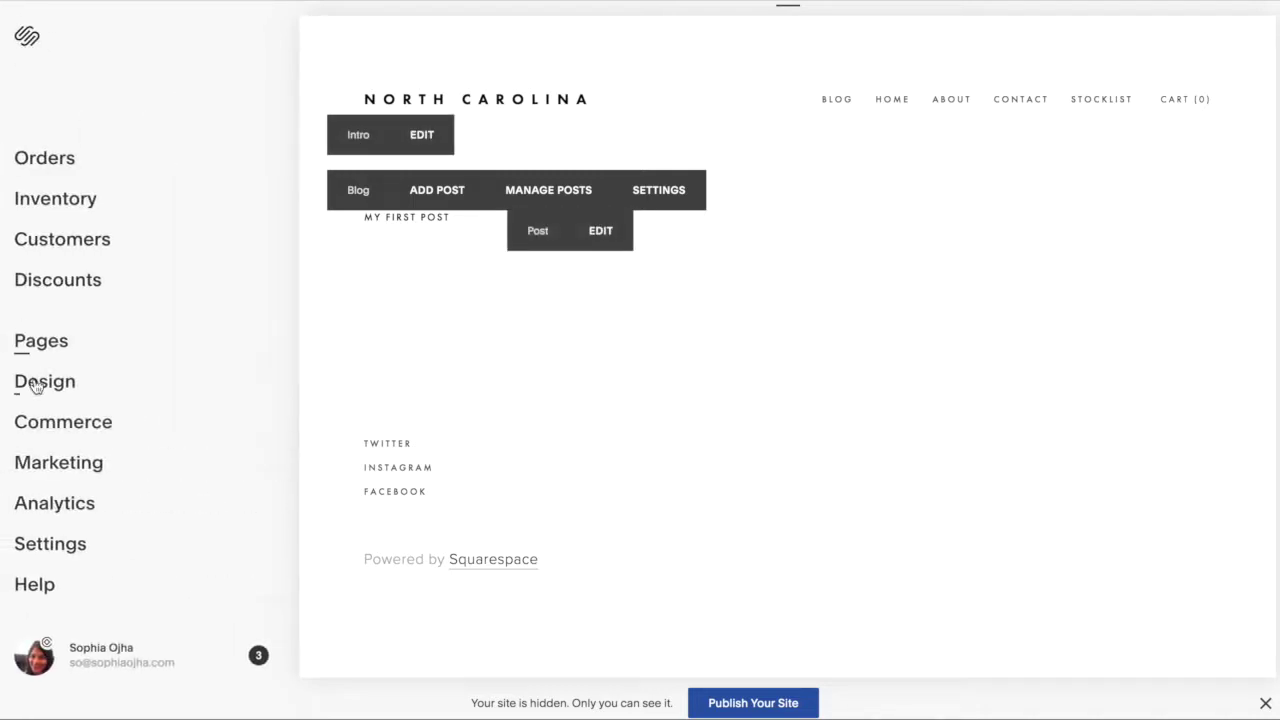
left_click(38, 384)
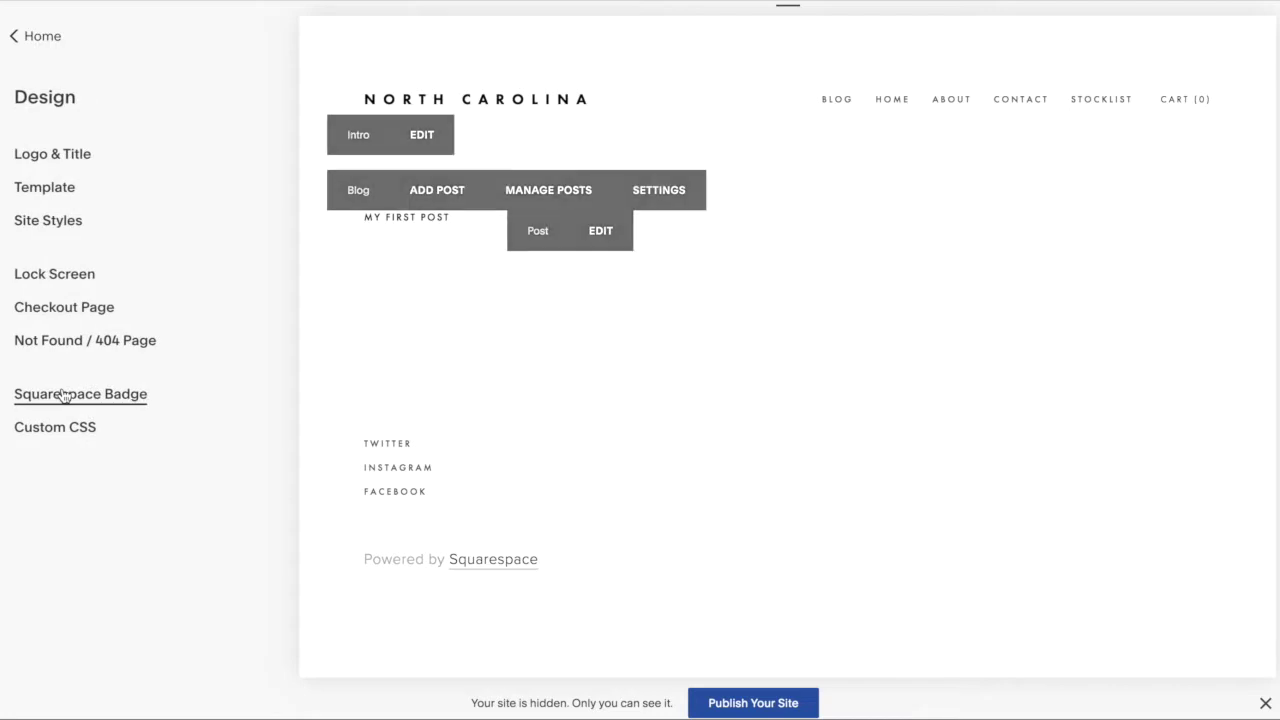
left_click(49, 222)
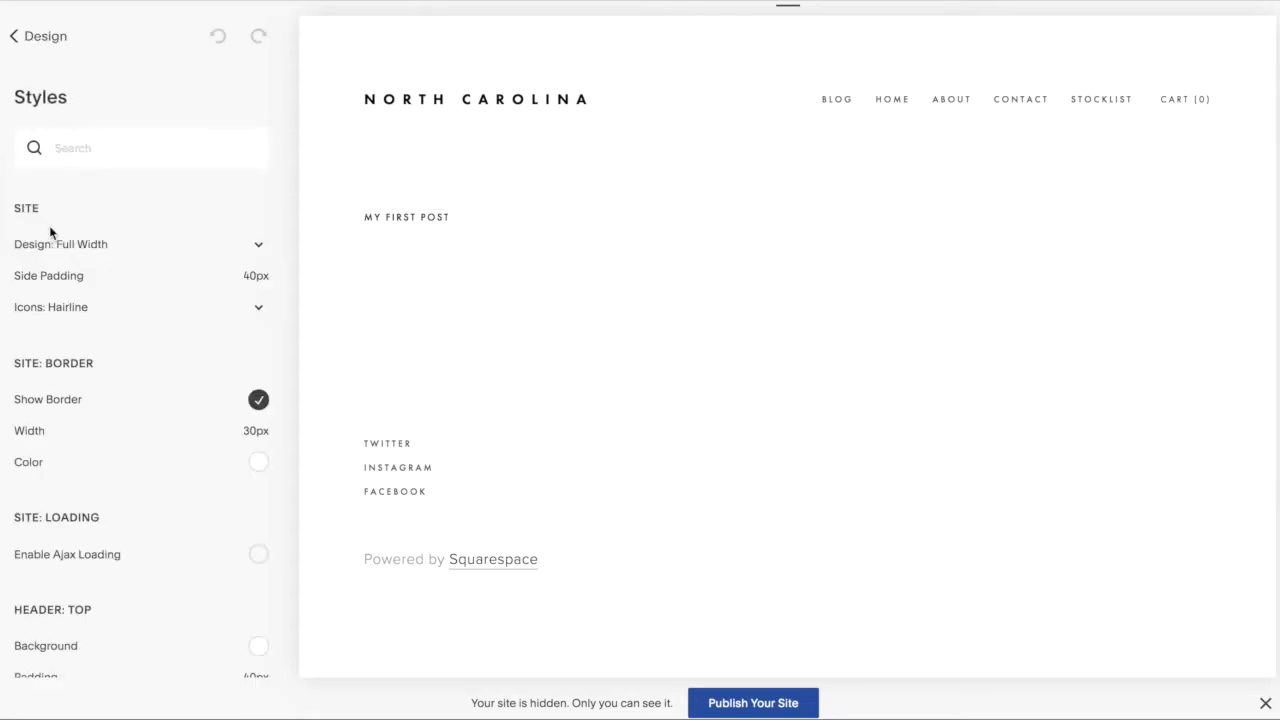
left_click(400, 216)
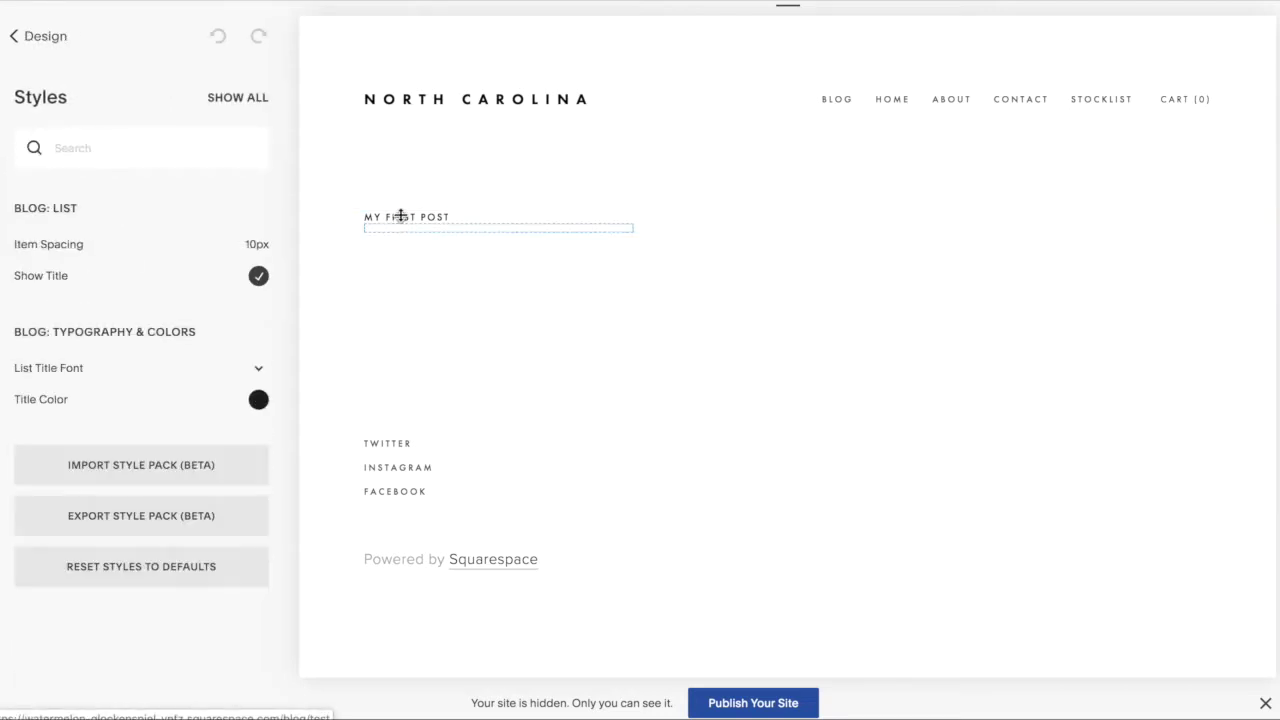
left_click(386, 214)
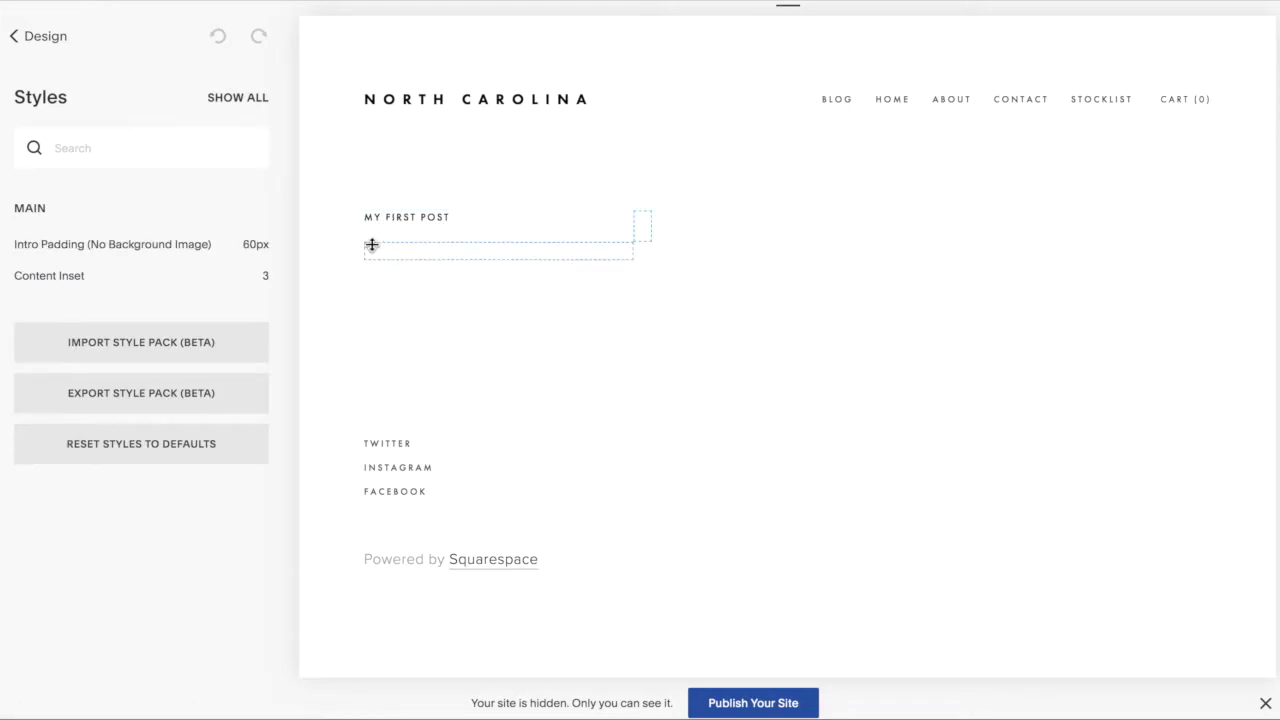
left_click(372, 245)
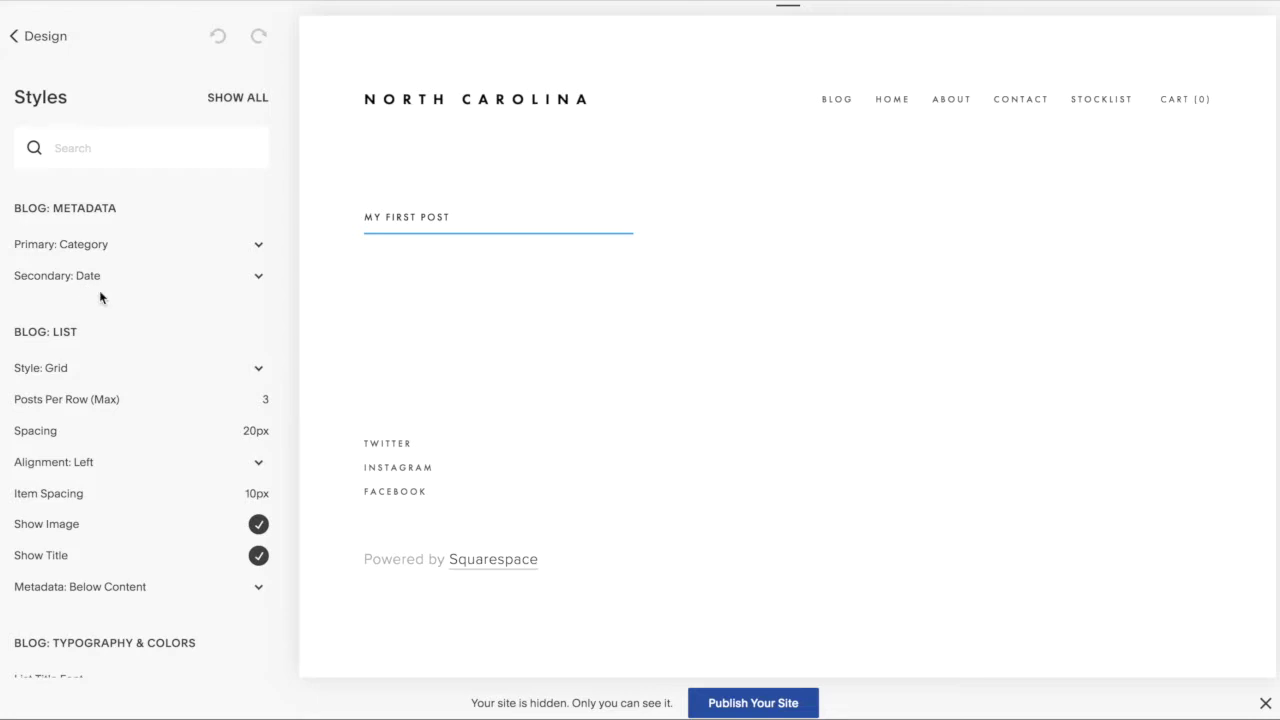
Set the blog's secondary metadata to Tags and primary metadata to Author
left_click(259, 284)
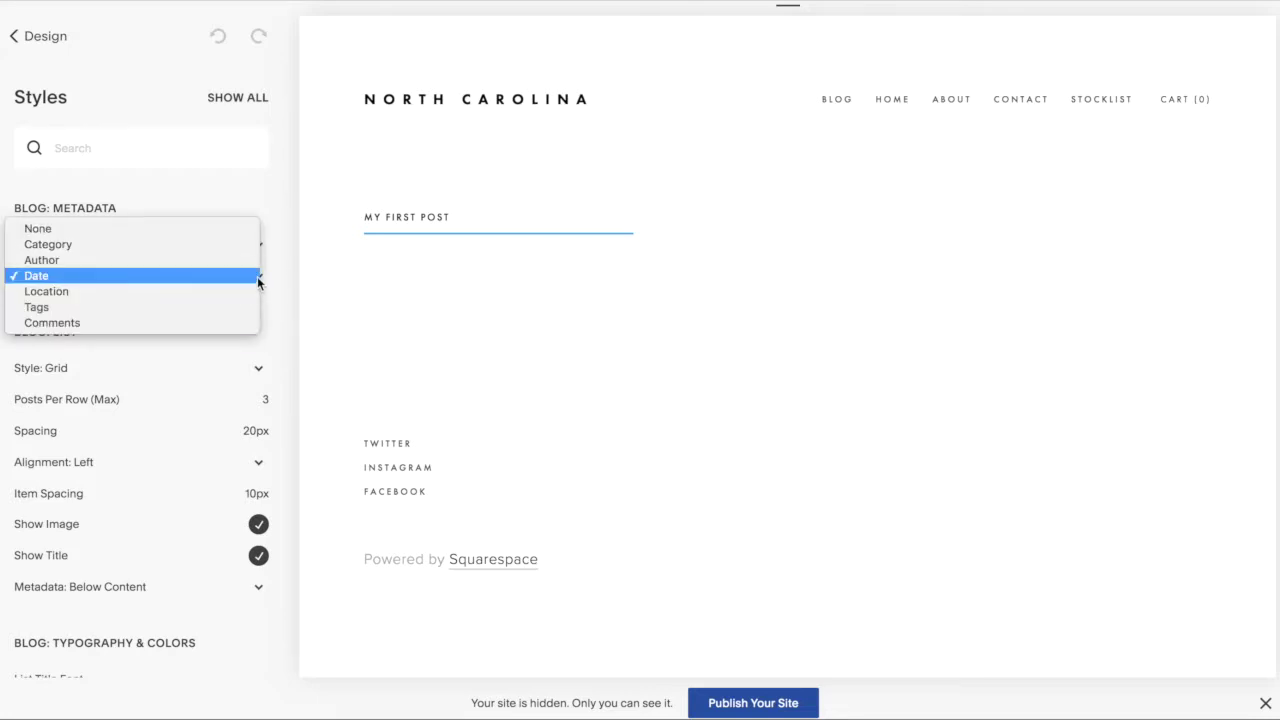
left_click(246, 306)
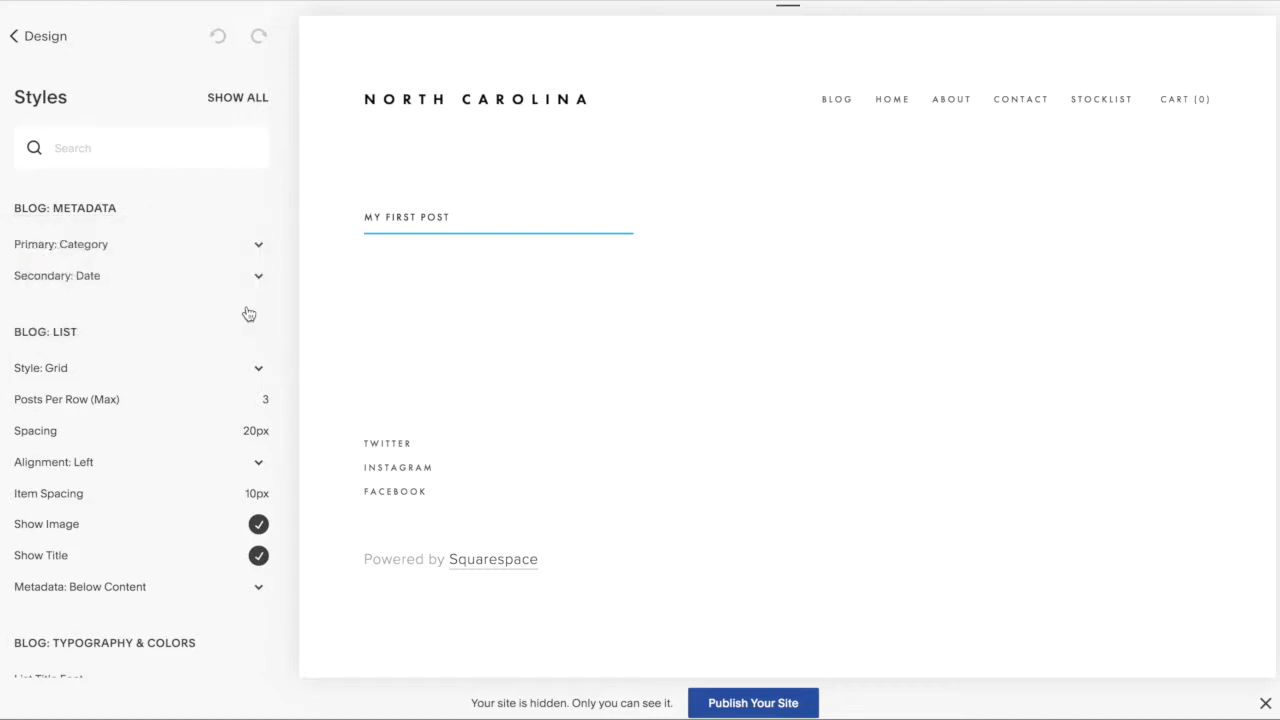
left_click(258, 244)
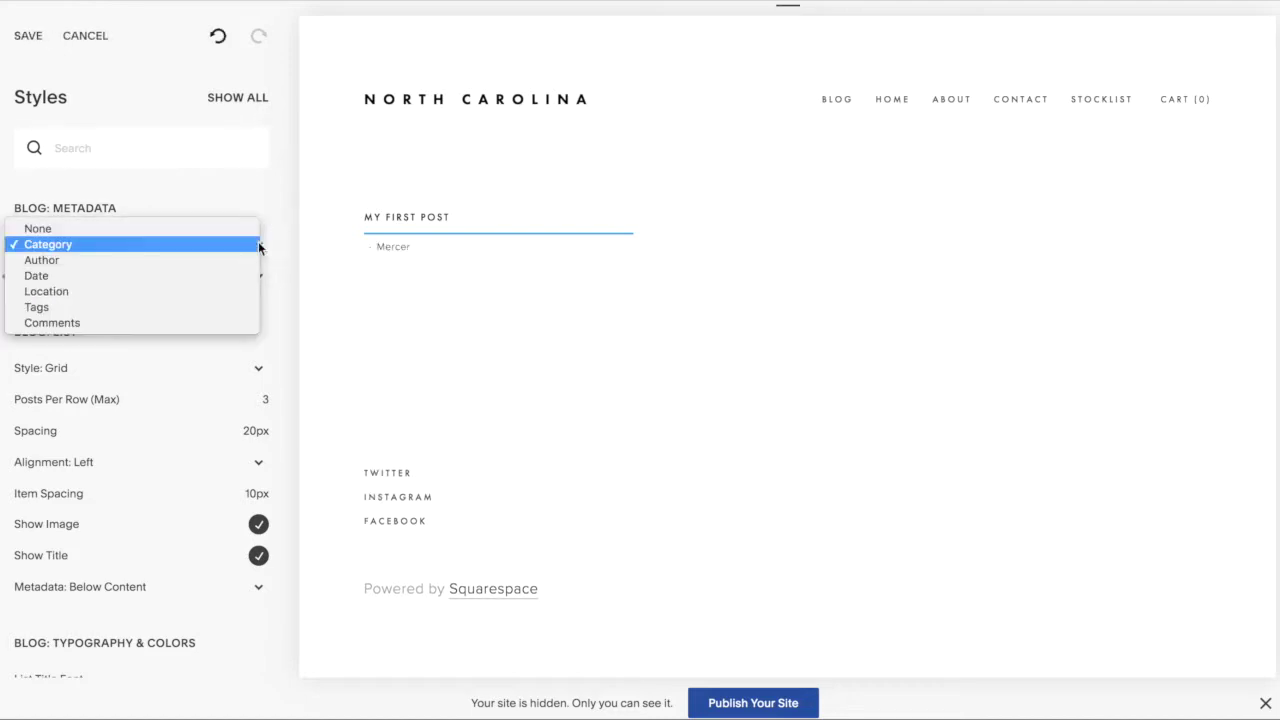
left_click(251, 260)
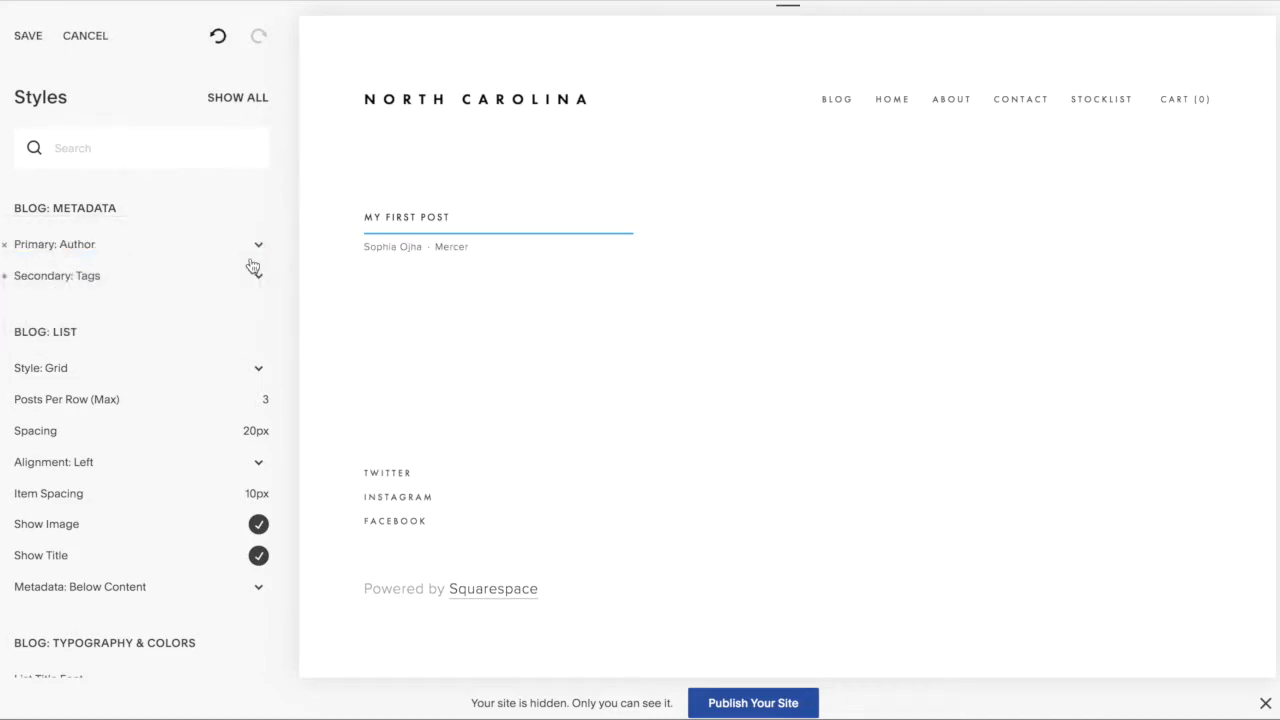
Change both the Primary and Secondary blog metadata dropdowns to None
left_click(258, 248)
left_click(249, 213)
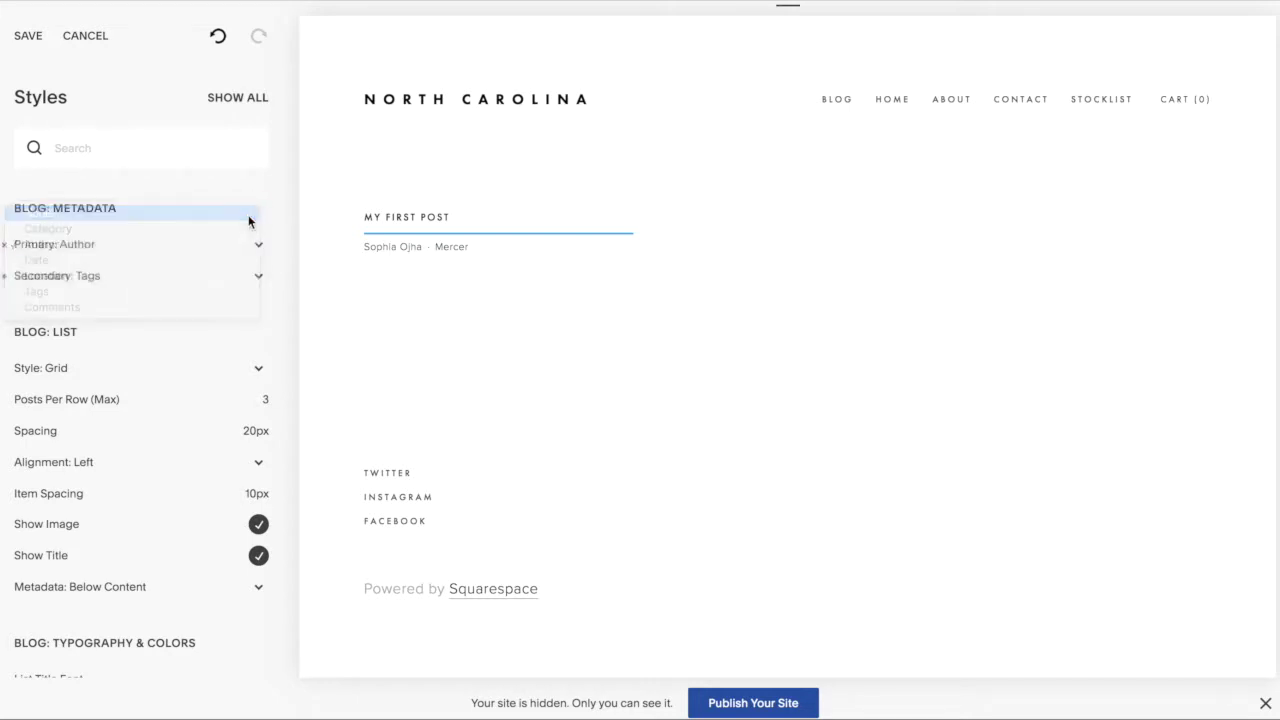
left_click(261, 276)
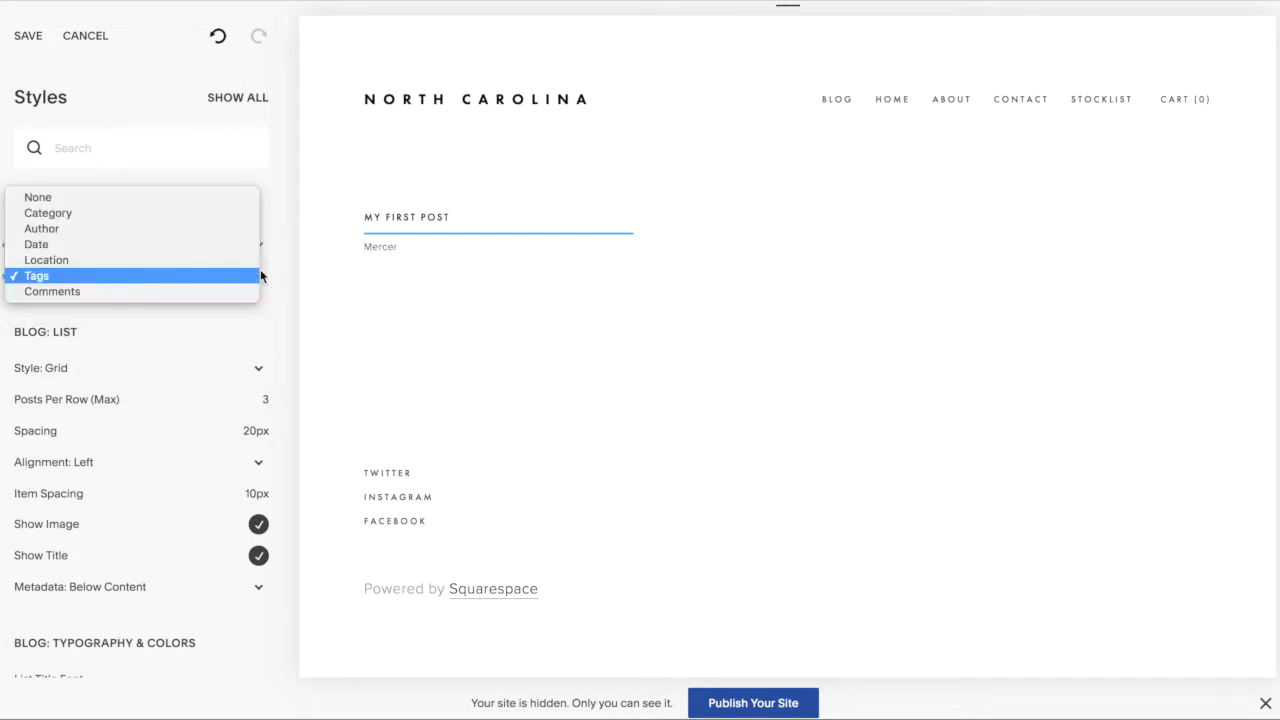
left_click(252, 200)
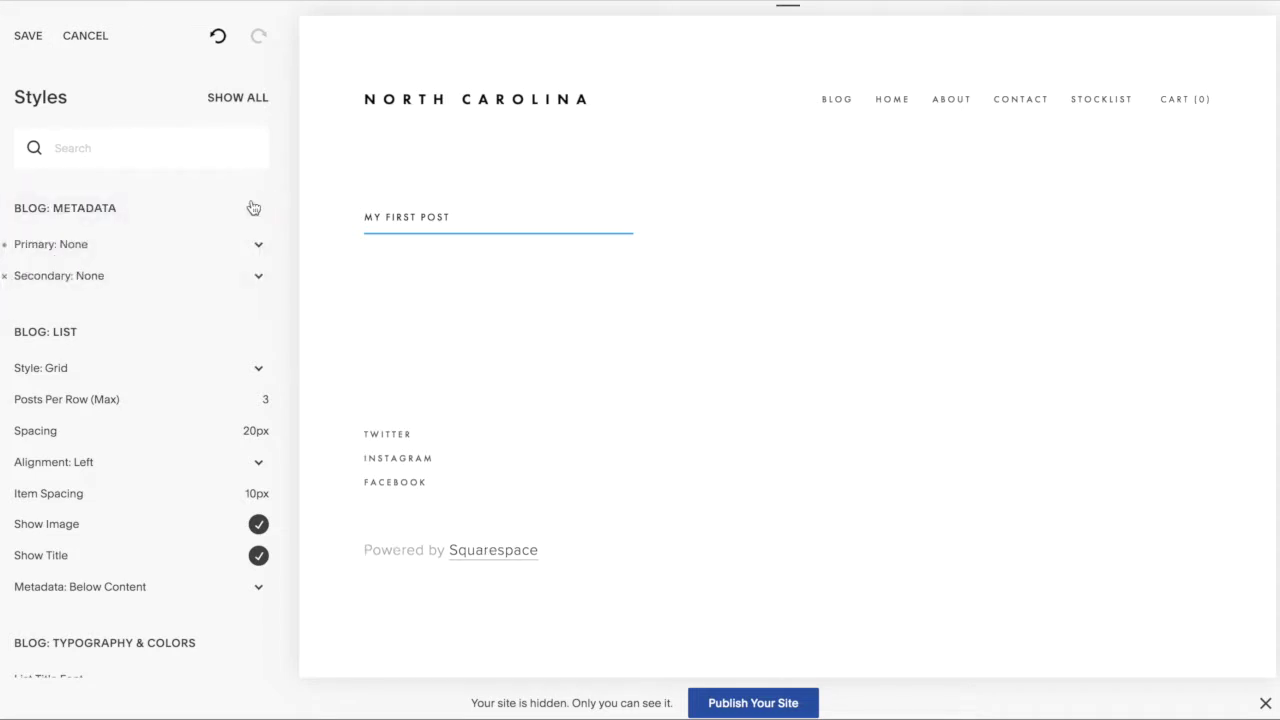